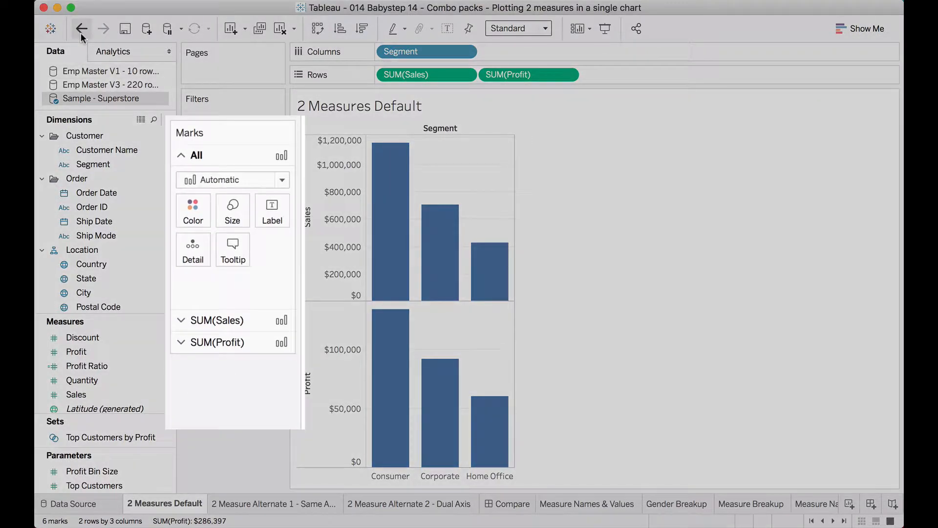
Step: Undo and redo adding Profit to compare the Marks card, and view the separate mark settings for Sales and Profit
{"action": "left_click", "coordinate": [82, 32]}
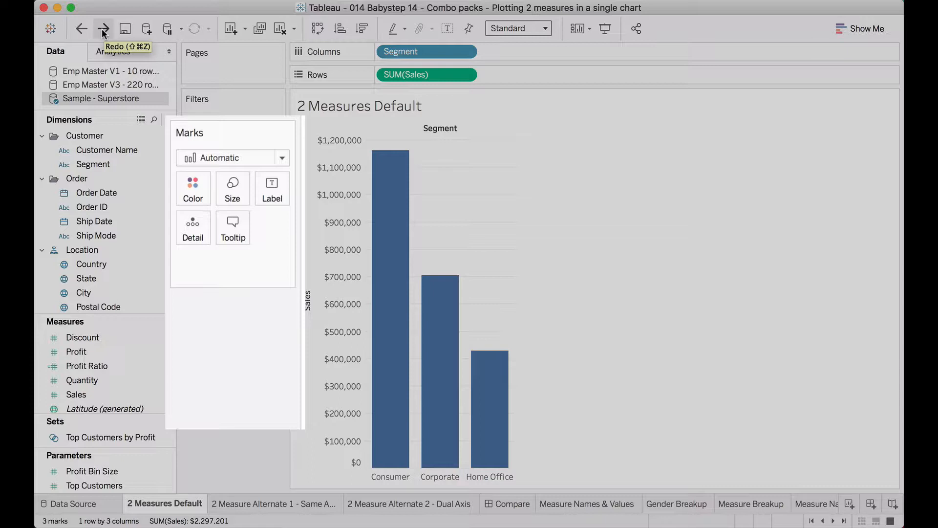
{"action": "left_click", "coordinate": [103, 30]}
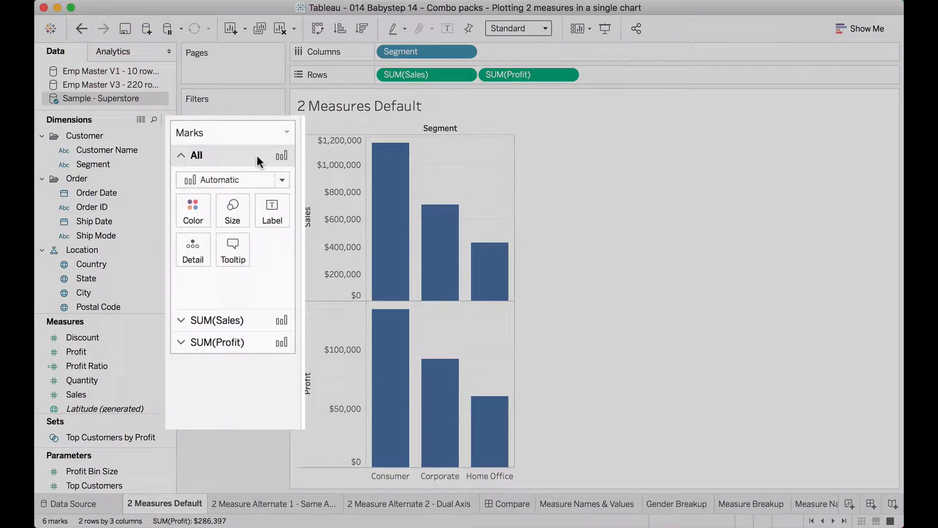
{"action": "left_click", "coordinate": [235, 318]}
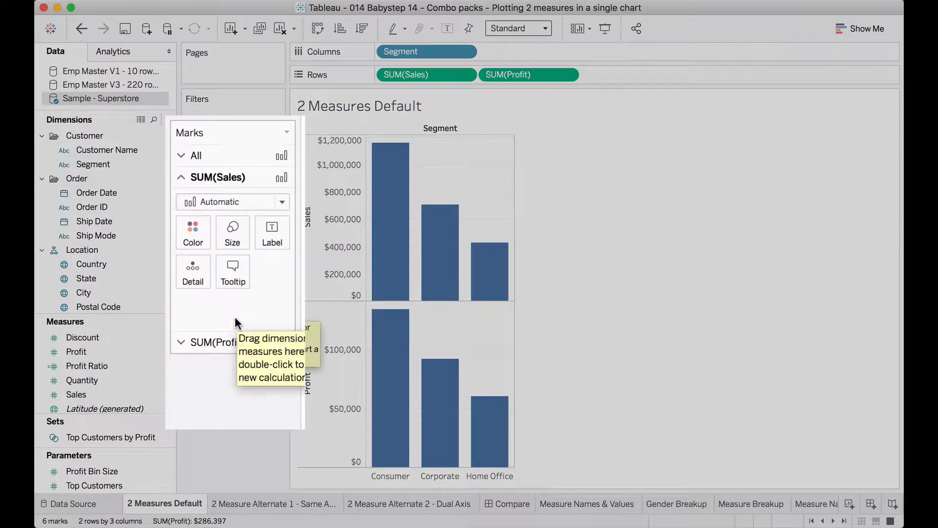
{"action": "left_click", "coordinate": [237, 339]}
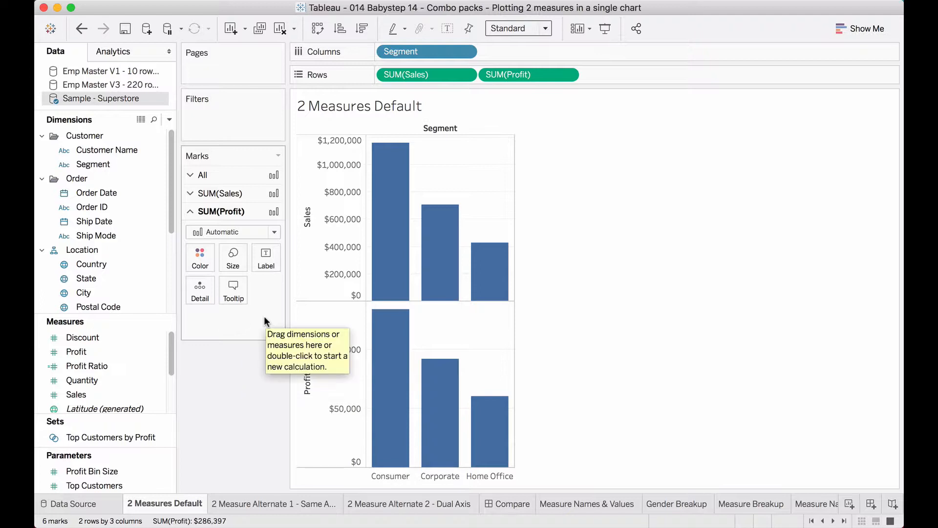
Step: Color the Profit bars orange without changing the Sales bars
{"action": "left_click", "coordinate": [200, 257]}
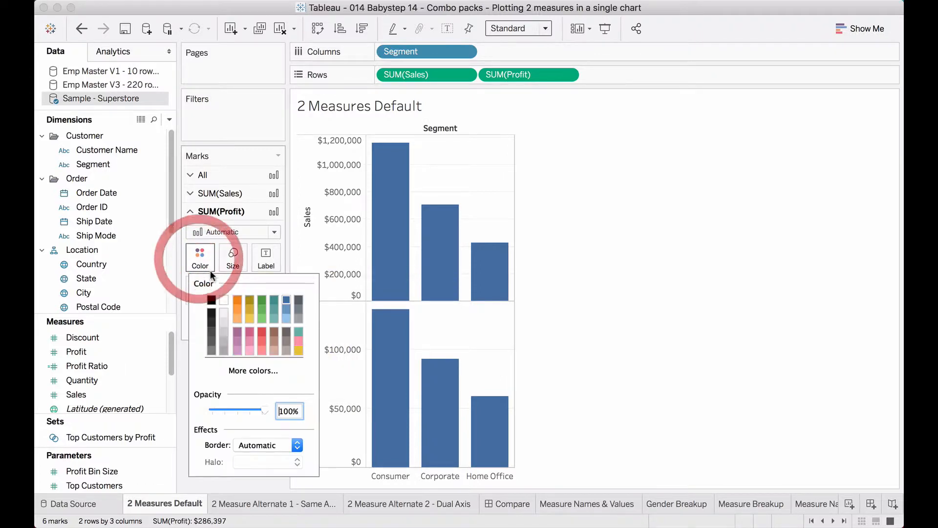
{"action": "left_click", "coordinate": [237, 299]}
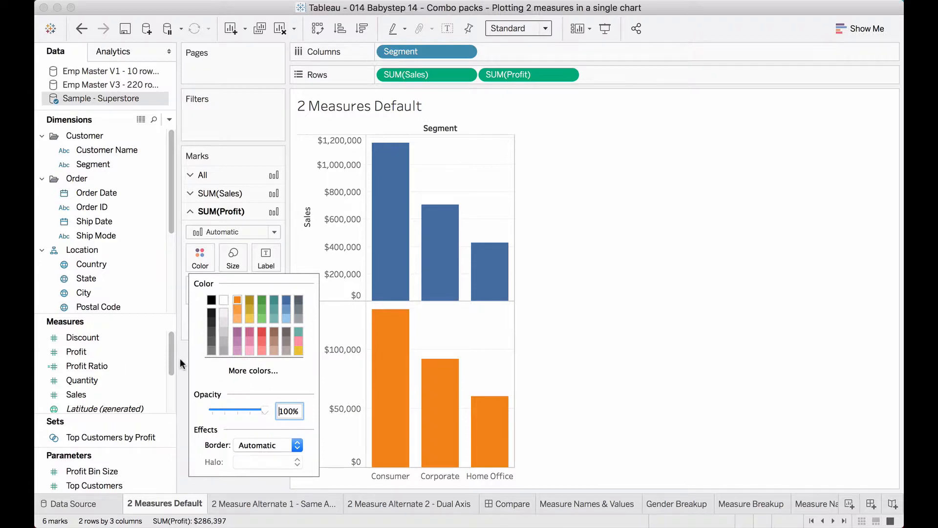
{"action": "left_click", "coordinate": [172, 375]}
Step: Make the Profit bars slightly narrower and show mark labels on them
{"action": "left_click", "coordinate": [233, 258]}
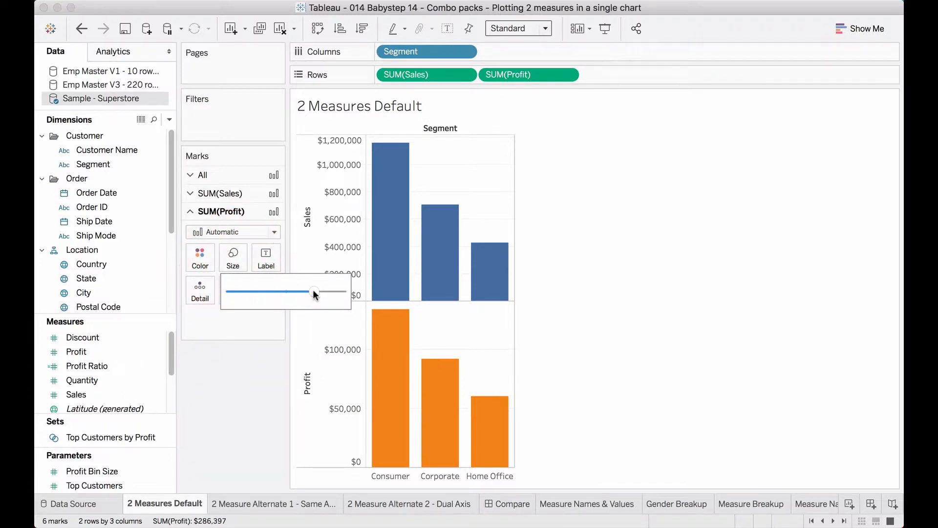
{"action": "left_click_drag", "start_coordinate": [290, 289], "coordinate": [304, 292]}
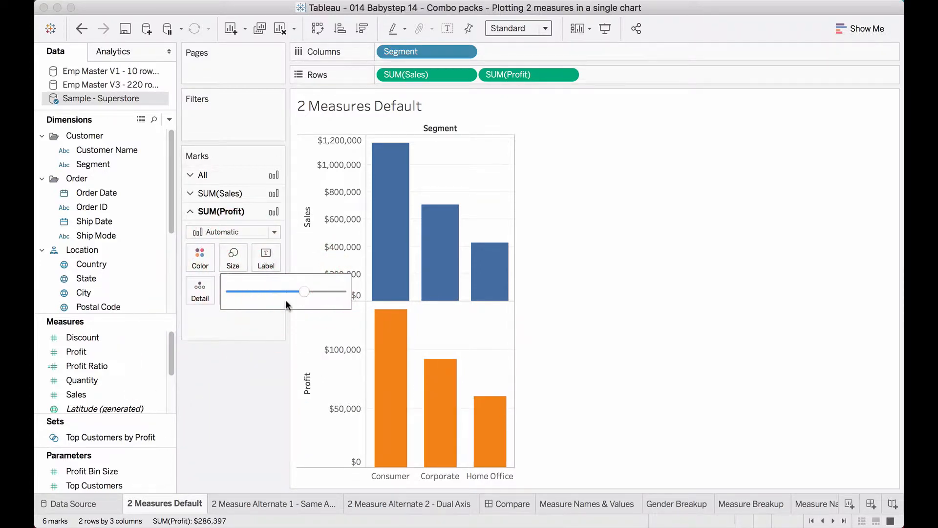
{"action": "left_click", "coordinate": [242, 373]}
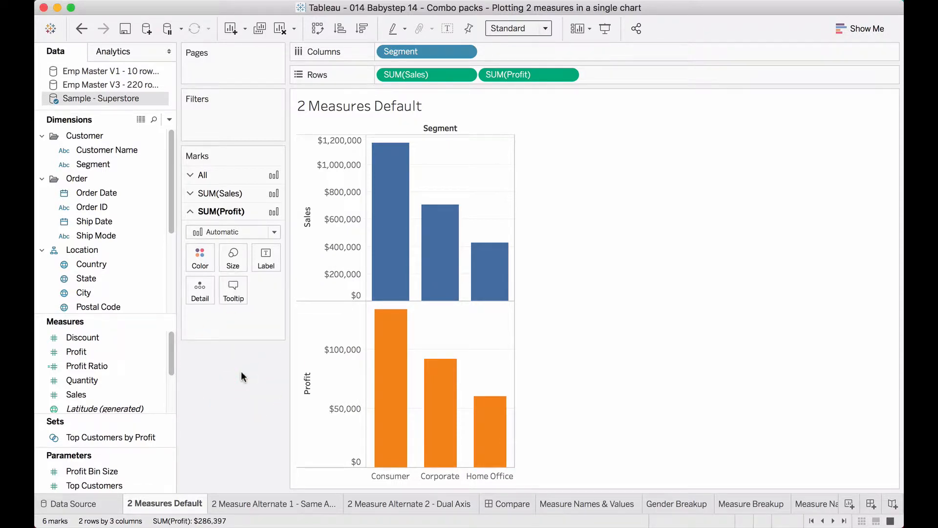
{"action": "left_click", "coordinate": [268, 272]}
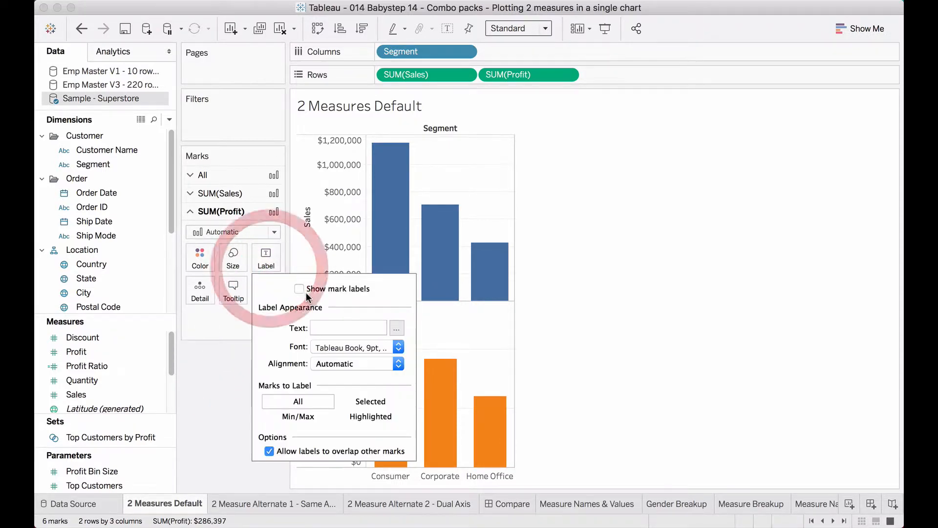
{"action": "left_click", "coordinate": [302, 286]}
{"action": "left_click", "coordinate": [221, 372]}
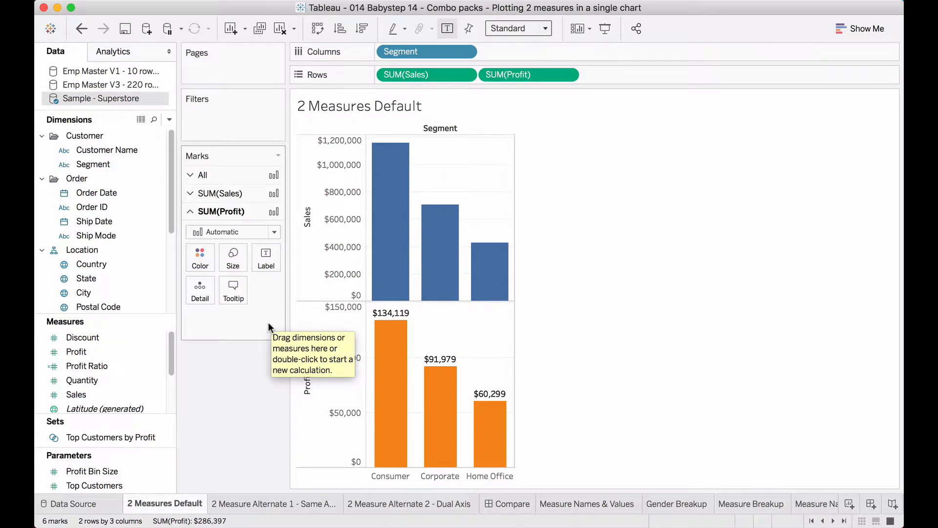
Step: Color the bars of both measures by Segment, and replace that coloring with Category
{"action": "left_click", "coordinate": [239, 174]}
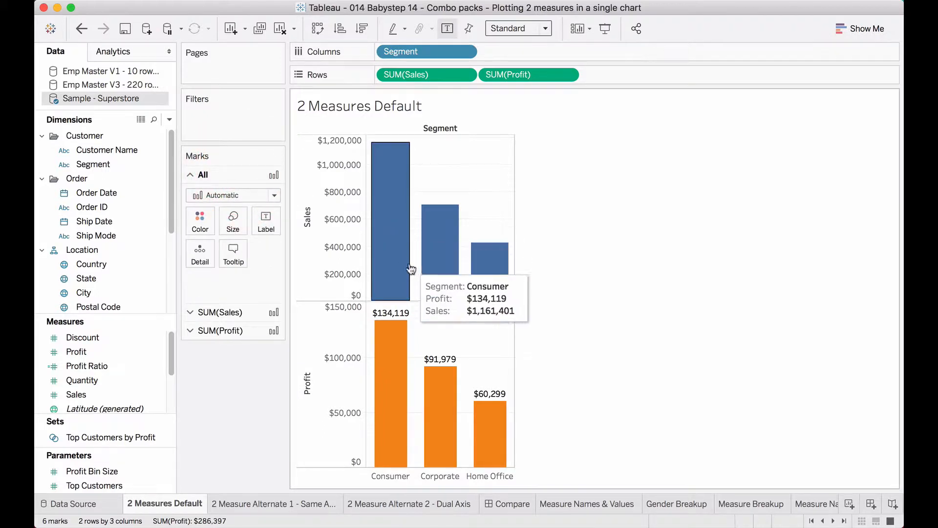
{"action": "mouse_move", "coordinate": [393, 223]}
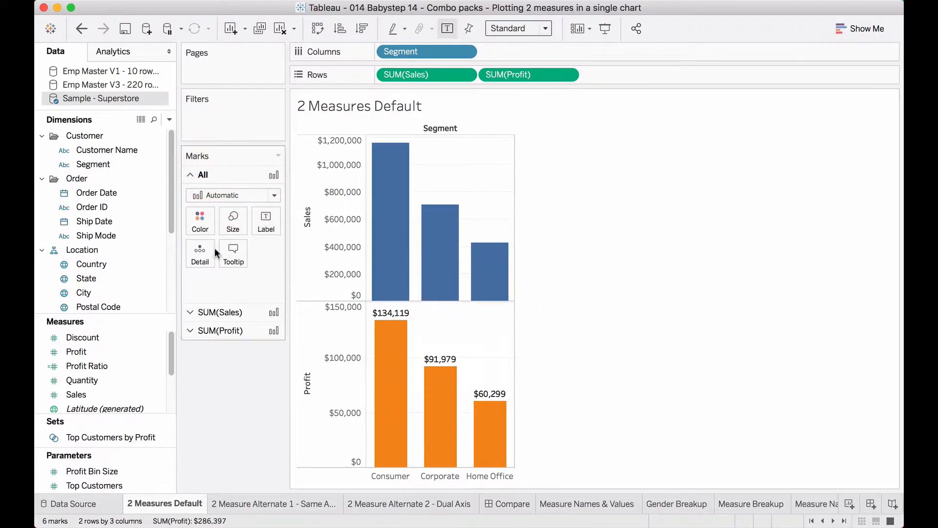
{"action": "left_click_drag", "start_coordinate": [121, 162], "coordinate": [200, 221]}
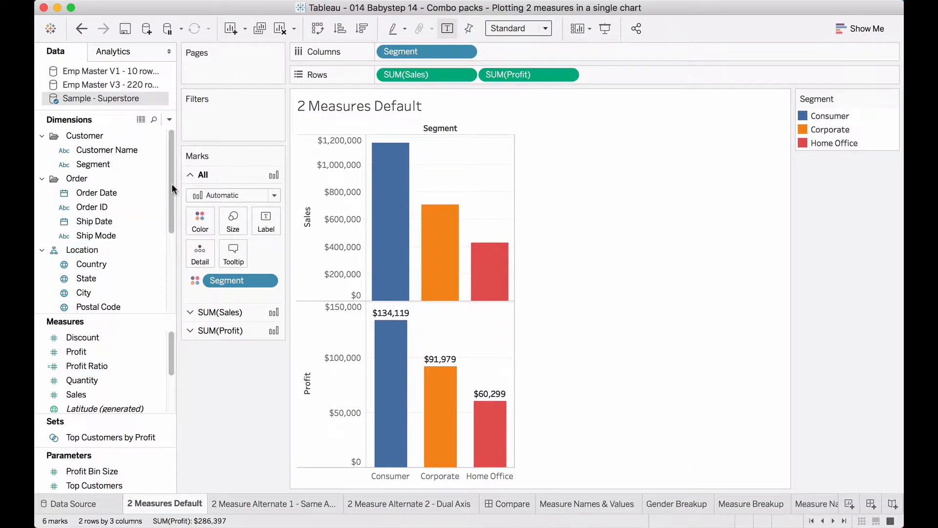
{"action": "left_click_drag", "start_coordinate": [170, 186], "coordinate": [169, 237]}
{"action": "left_click_drag", "start_coordinate": [88, 249], "coordinate": [204, 225]}
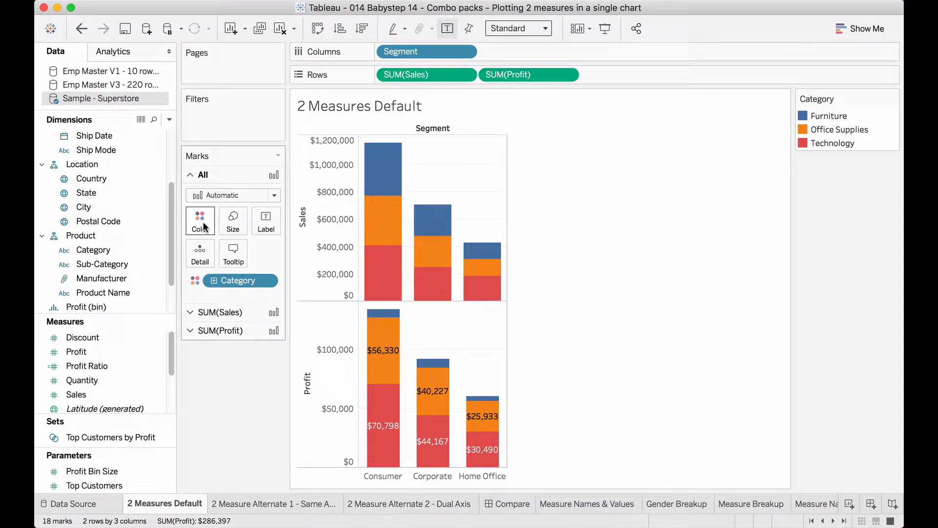
Step: Remove the Category coloring from the Profit marks only and check the Consumer Profit bar's tooltip
{"action": "left_click", "coordinate": [208, 330]}
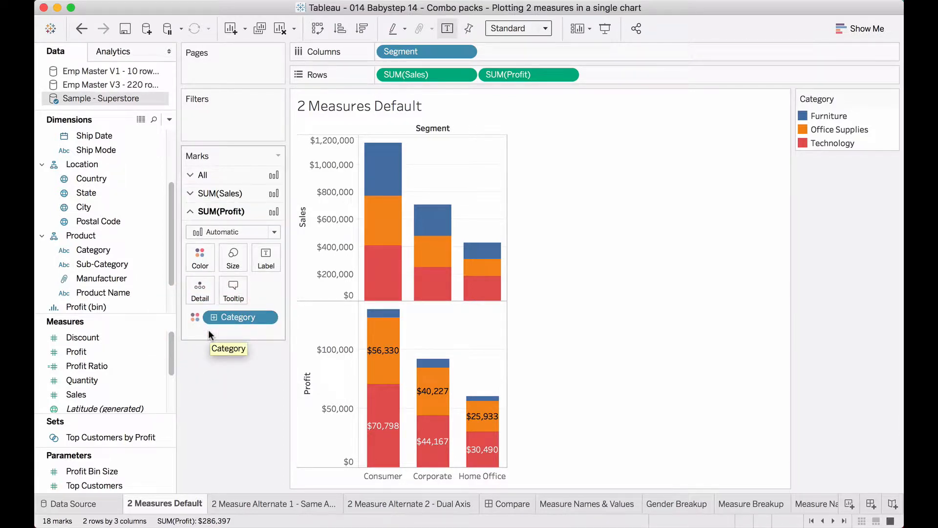
{"action": "left_click_drag", "start_coordinate": [232, 316], "coordinate": [230, 394]}
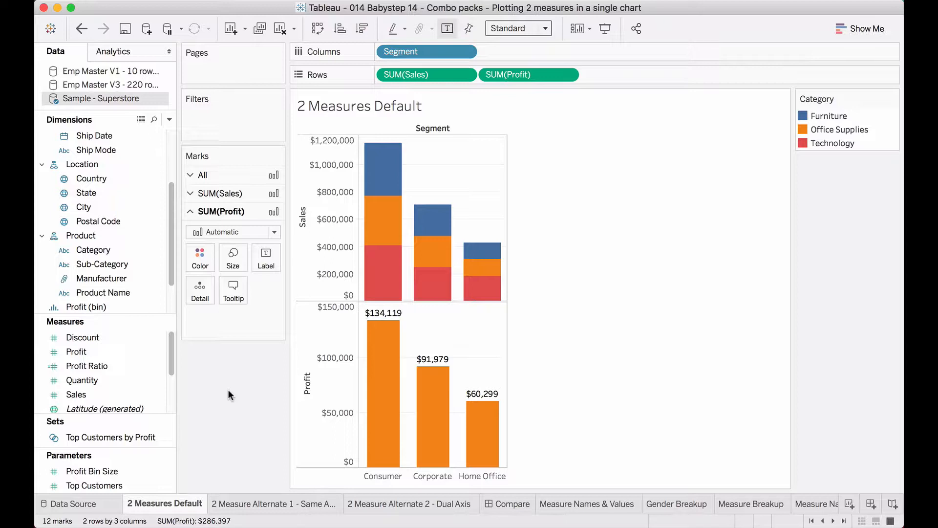
{"action": "mouse_move", "coordinate": [384, 362]}
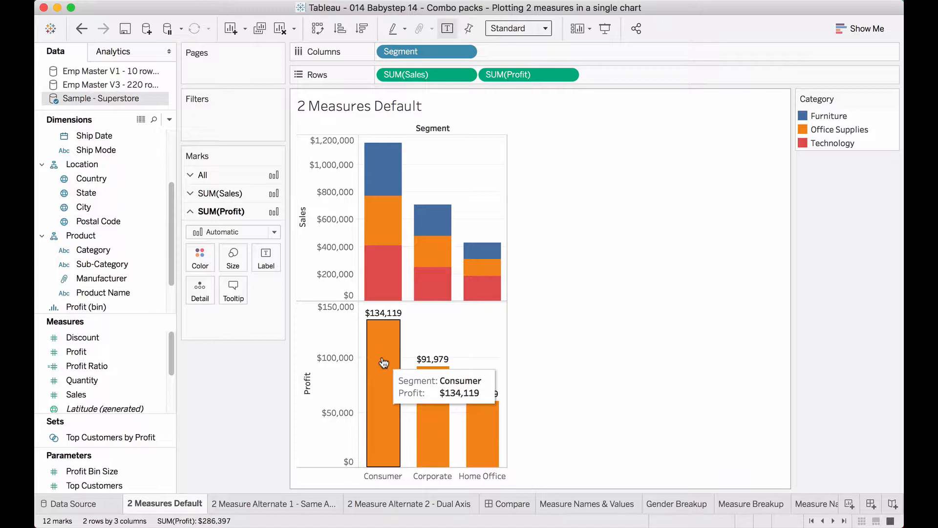
Step: Add Profit Ratio to the tooltip of all marks
{"action": "mouse_move", "coordinate": [376, 221]}
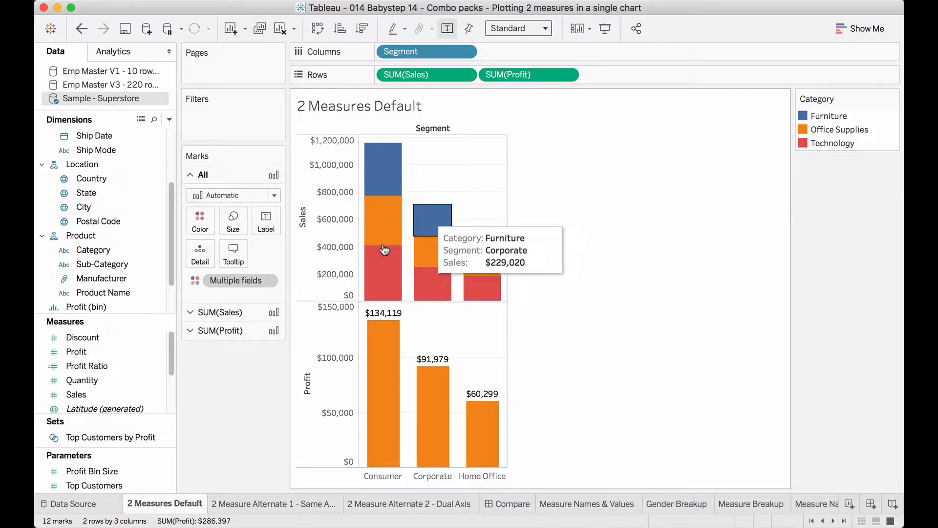
{"action": "left_click_drag", "start_coordinate": [87, 365], "coordinate": [238, 251]}
{"action": "mouse_move", "coordinate": [435, 249]}
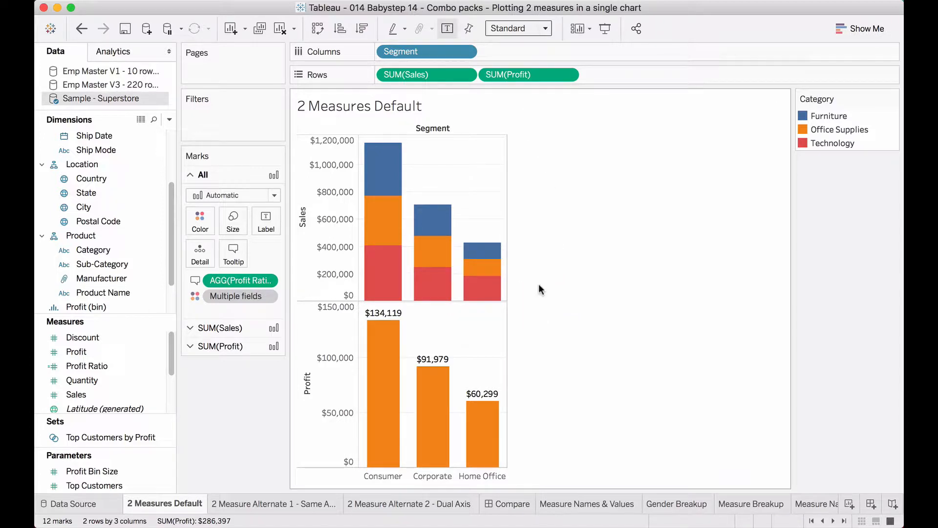
Step: Add Quantity as a third measure and undo it, and swap the view's rows and columns
{"action": "double_click", "coordinate": [112, 377]}
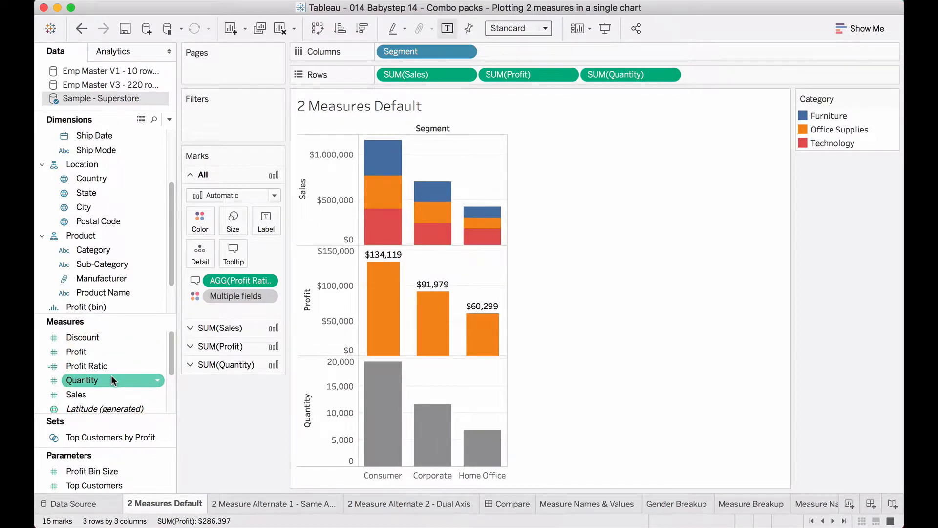
{"action": "left_click", "coordinate": [78, 30]}
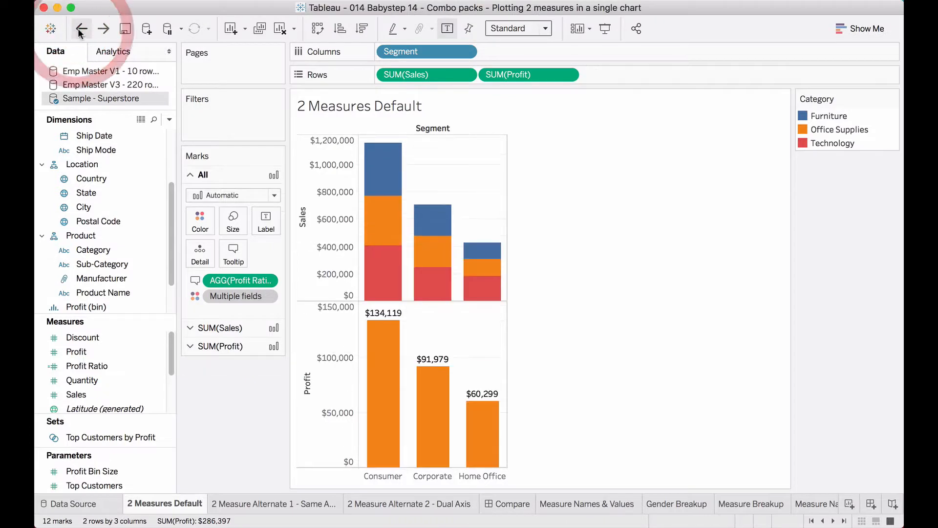
{"action": "left_click", "coordinate": [315, 30]}
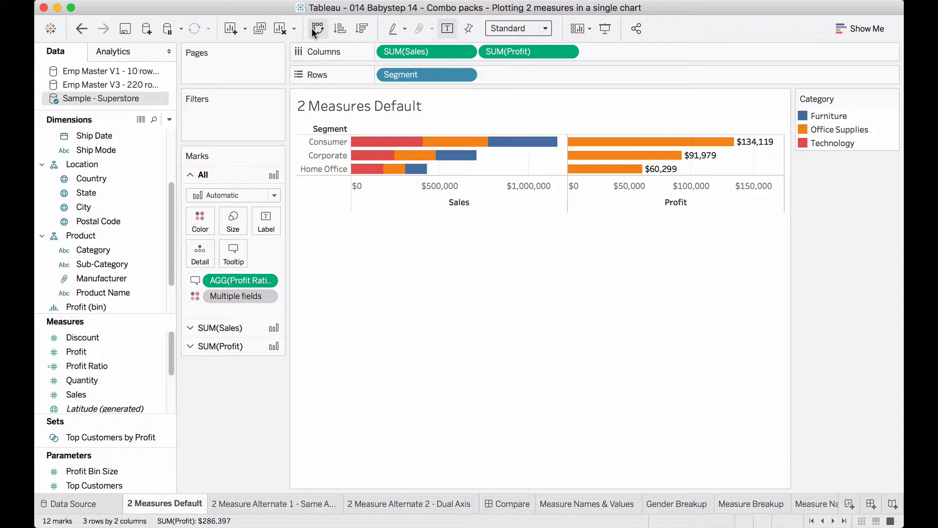
Step: Remove Profit Ratio and the Category coloring from all marks, and color the Profit bars blue
{"action": "left_click_drag", "start_coordinate": [239, 280], "coordinate": [211, 422]}
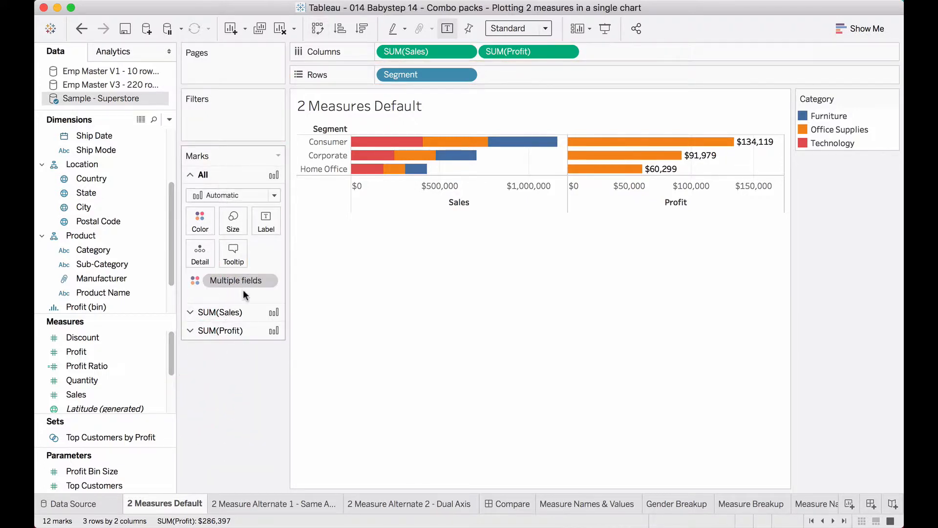
{"action": "left_click_drag", "start_coordinate": [242, 280], "coordinate": [230, 413]}
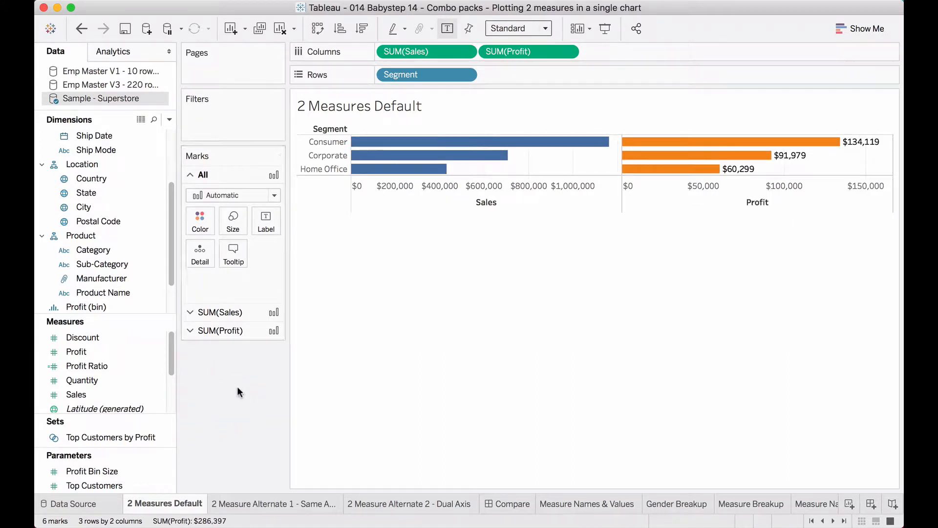
{"action": "left_click", "coordinate": [259, 329]}
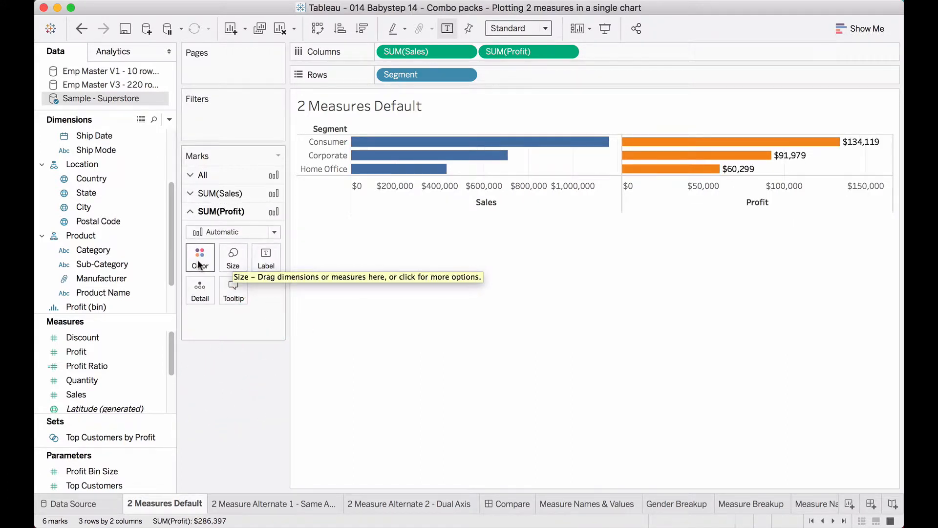
{"action": "left_click", "coordinate": [201, 259]}
{"action": "left_click", "coordinate": [285, 301]}
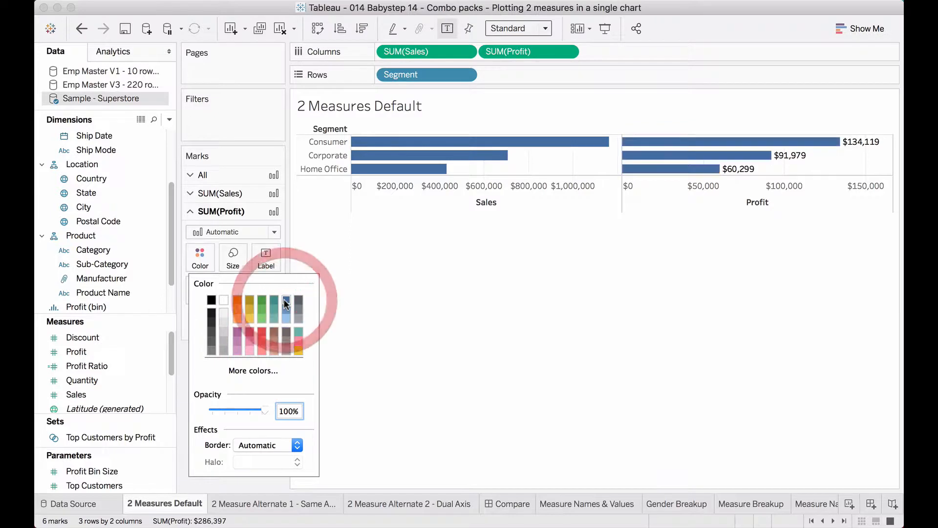
Step: Change the mark type of Sales to Line while keeping Profit as bars, and swap rows and columns
{"action": "left_click", "coordinate": [220, 174]}
{"action": "left_click", "coordinate": [254, 312]}
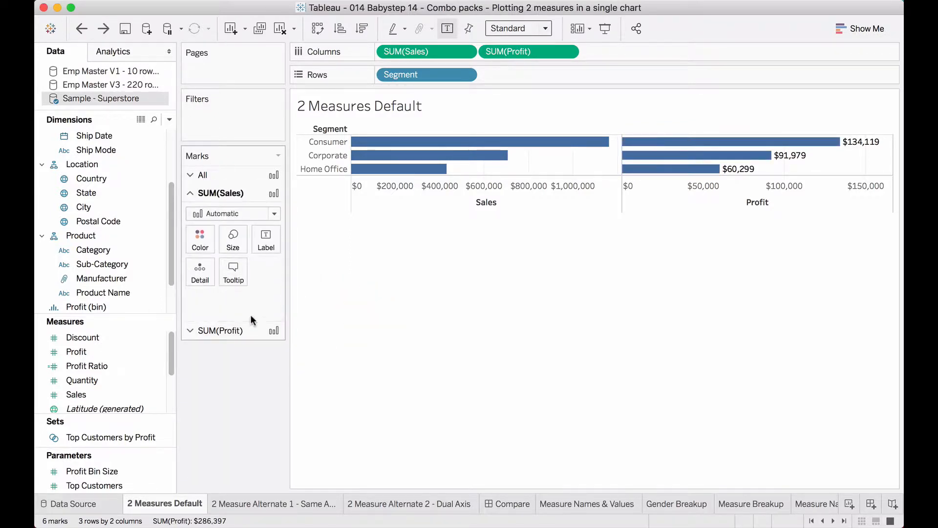
{"action": "left_click", "coordinate": [219, 215]}
{"action": "left_click", "coordinate": [219, 256]}
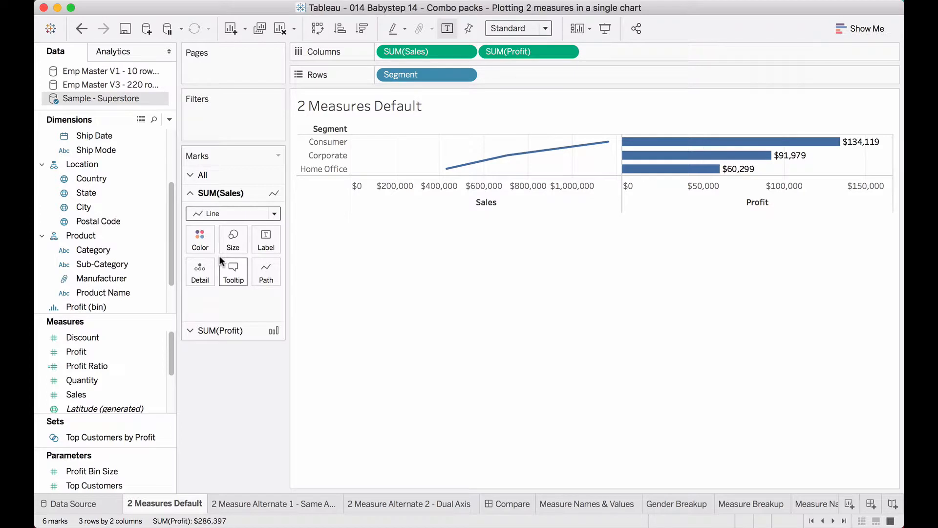
{"action": "left_click", "coordinate": [315, 30]}
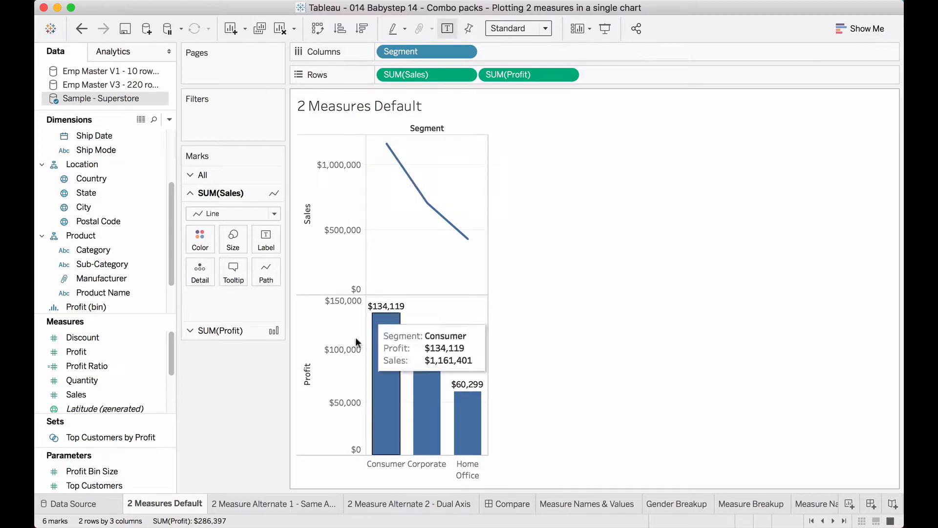
Step: Open the 2 Measure Alternate 1 - Same Axis, Shared sheet and review which measures its Measure Names filter includes
{"action": "left_click", "coordinate": [271, 503]}
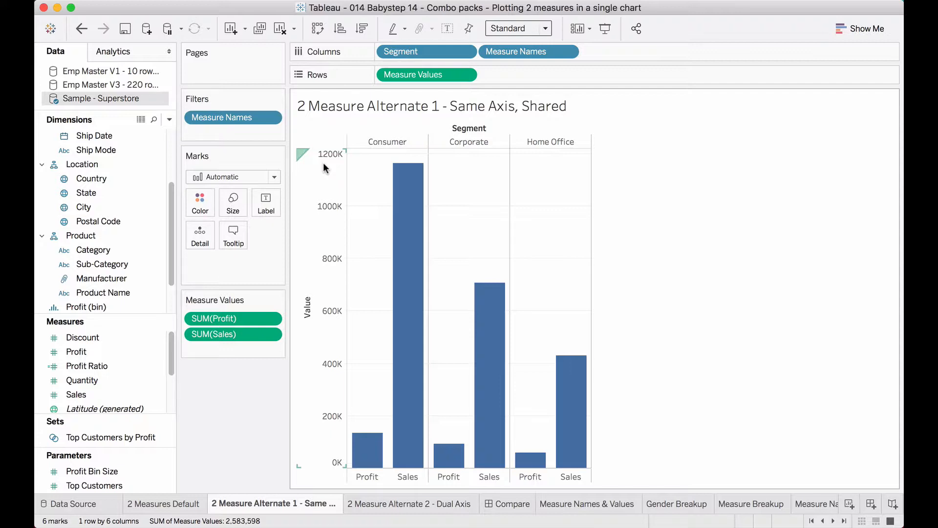
{"action": "mouse_move", "coordinate": [396, 452]}
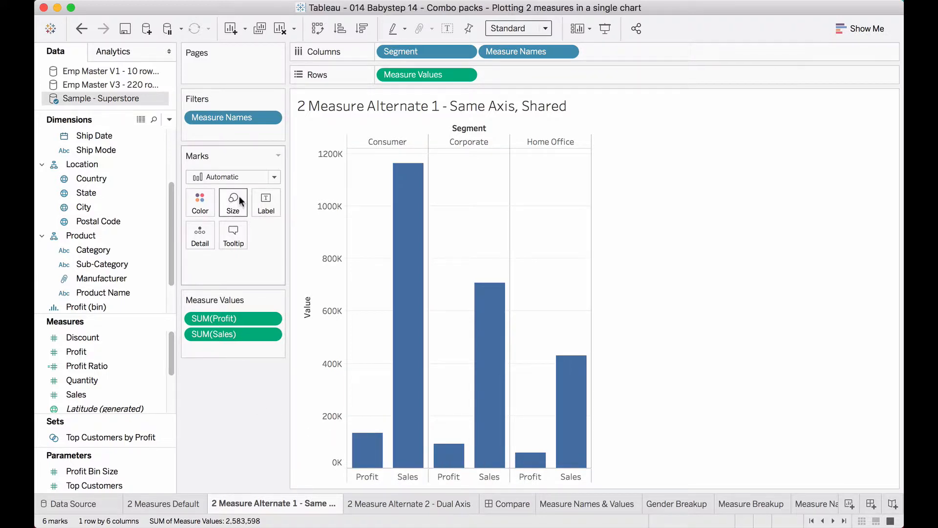
{"action": "left_click", "coordinate": [260, 117]}
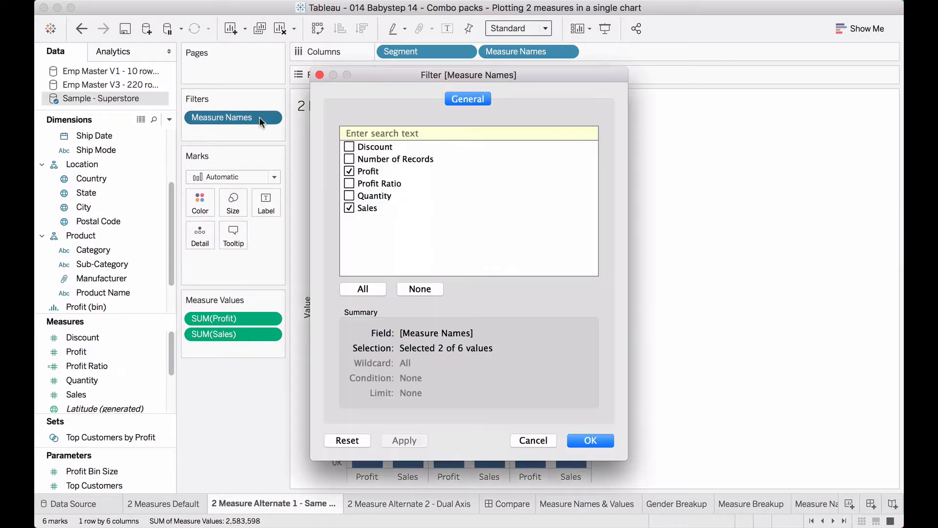
{"action": "left_click", "coordinate": [527, 439]}
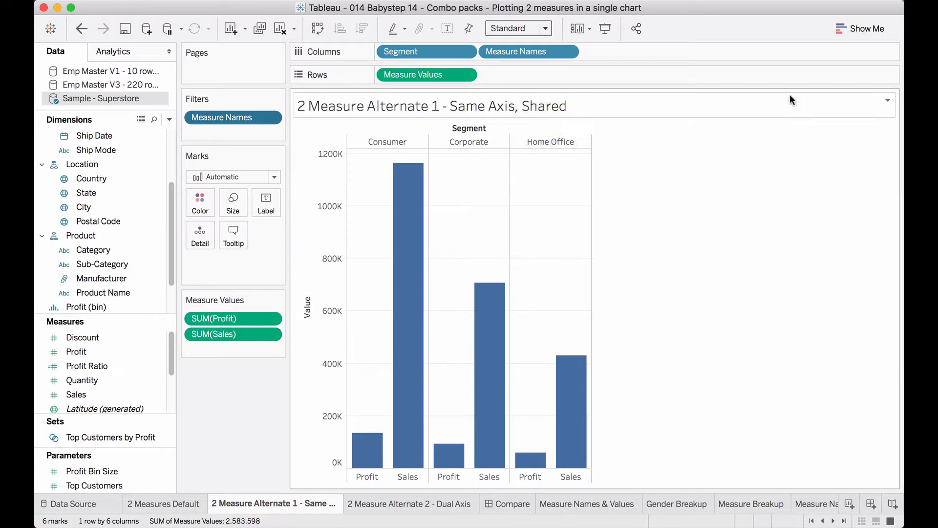
Step: Review the chart types offered by Show Me and compare the 2 Measures Default sheet with 2 Measure Alternate 1 - Same Axis, Shared
{"action": "left_click", "coordinate": [842, 33]}
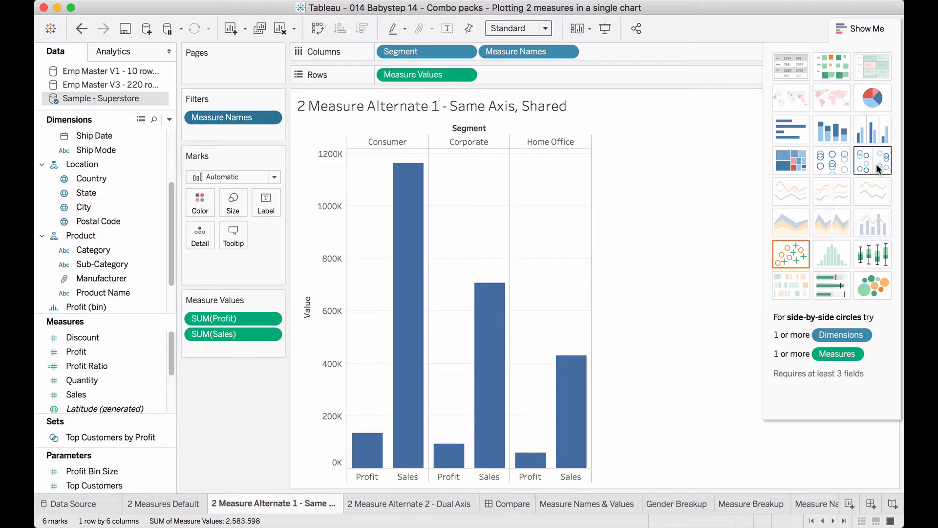
{"action": "left_click", "coordinate": [188, 505]}
{"action": "left_click", "coordinate": [267, 507]}
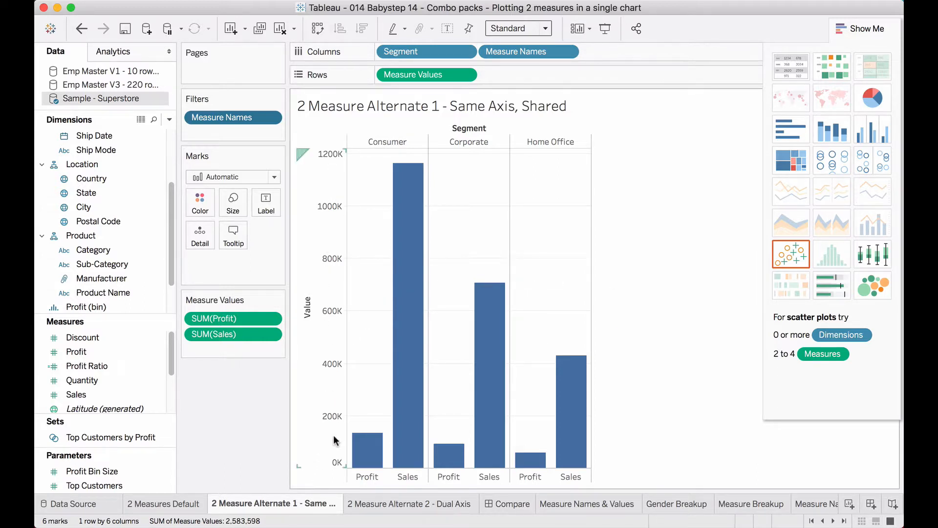
Step: On the 2 Measure Alternate 2 - Dual Axis sheet, synchronize the Profit axis with the Sales axis and turn the synchronization off again
{"action": "left_click", "coordinate": [395, 505]}
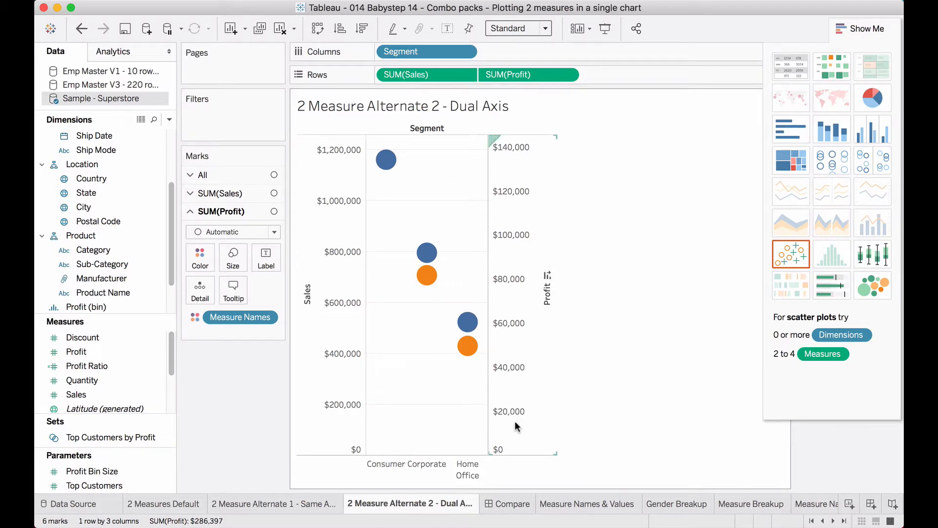
{"action": "right_click", "coordinate": [519, 162]}
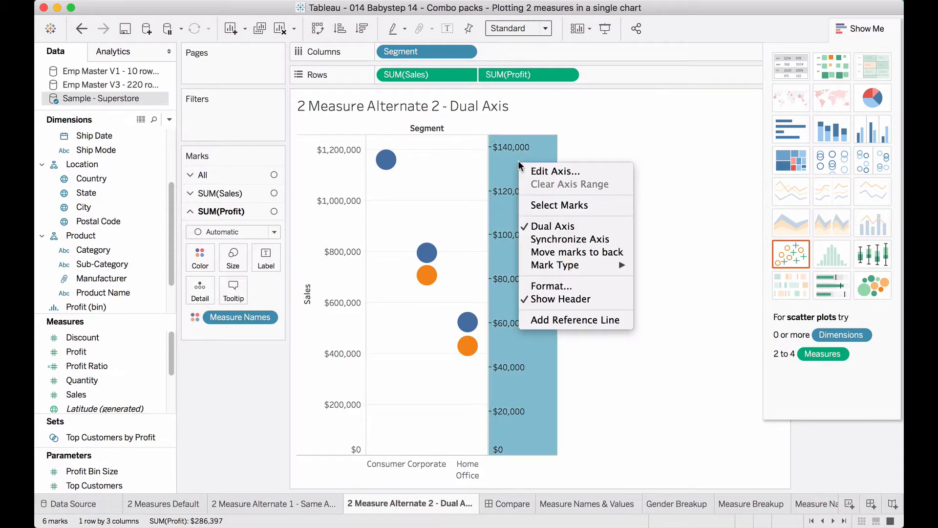
{"action": "left_click", "coordinate": [563, 239]}
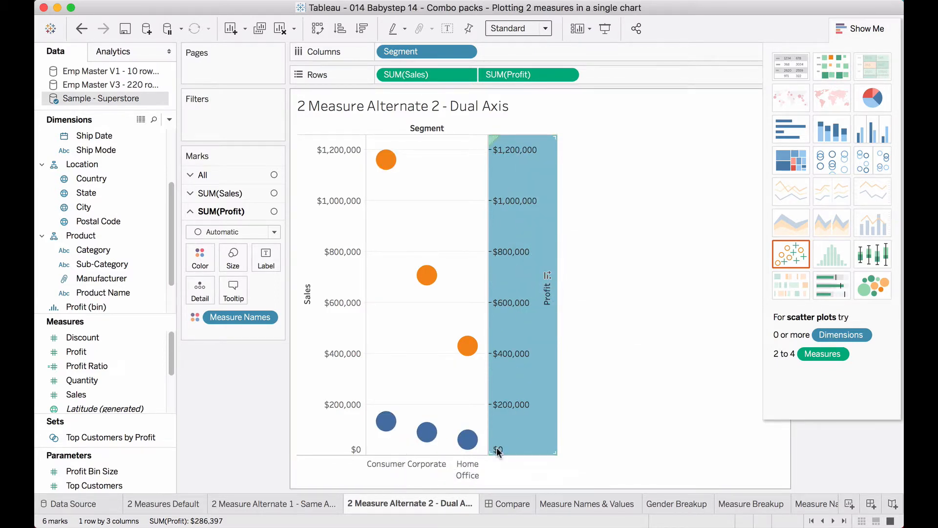
{"action": "right_click", "coordinate": [516, 248]}
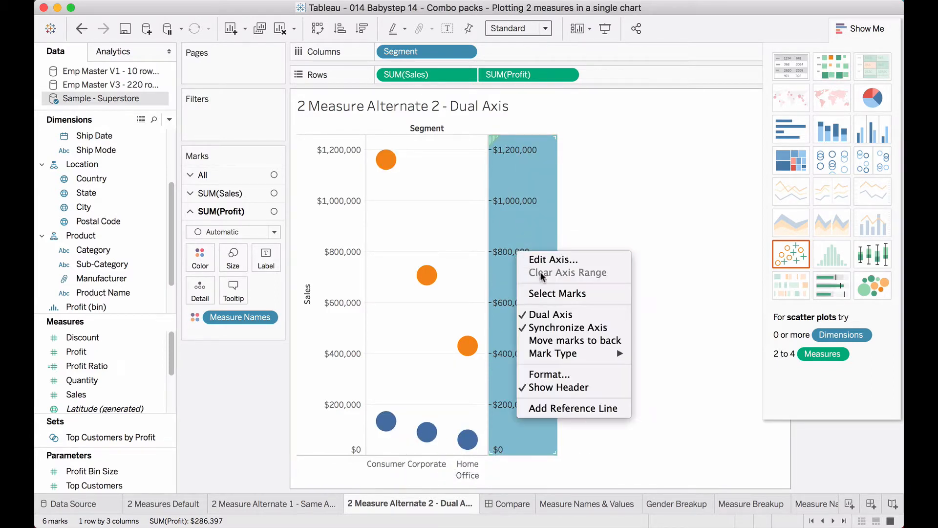
{"action": "left_click", "coordinate": [549, 327]}
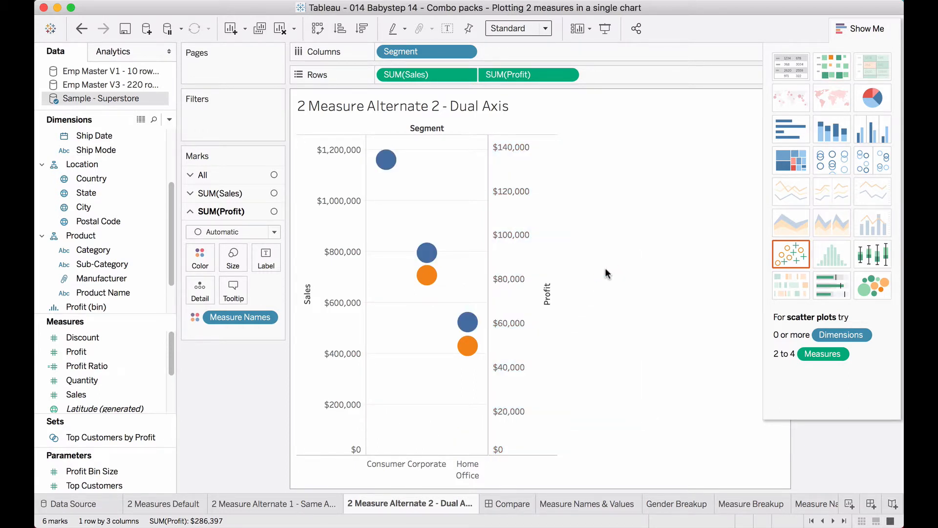
Step: Compare how the default, shared-axis and dual-axis sheets each lay out Sales and Profit
{"action": "left_click", "coordinate": [298, 503]}
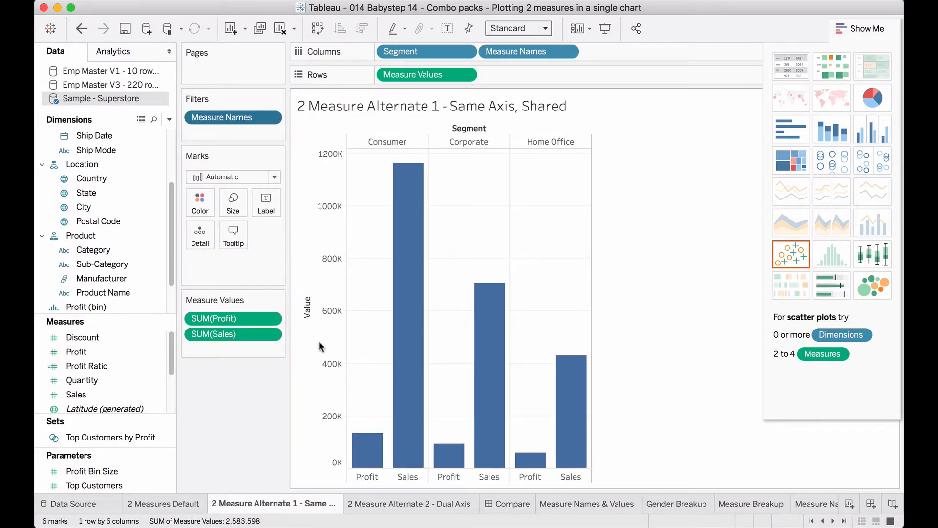
{"action": "left_click", "coordinate": [390, 503]}
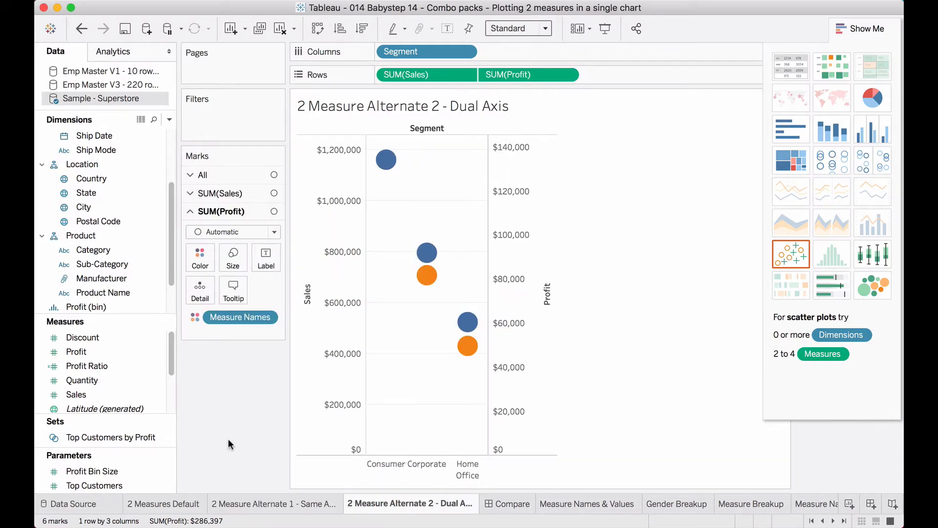
{"action": "left_click", "coordinate": [180, 504]}
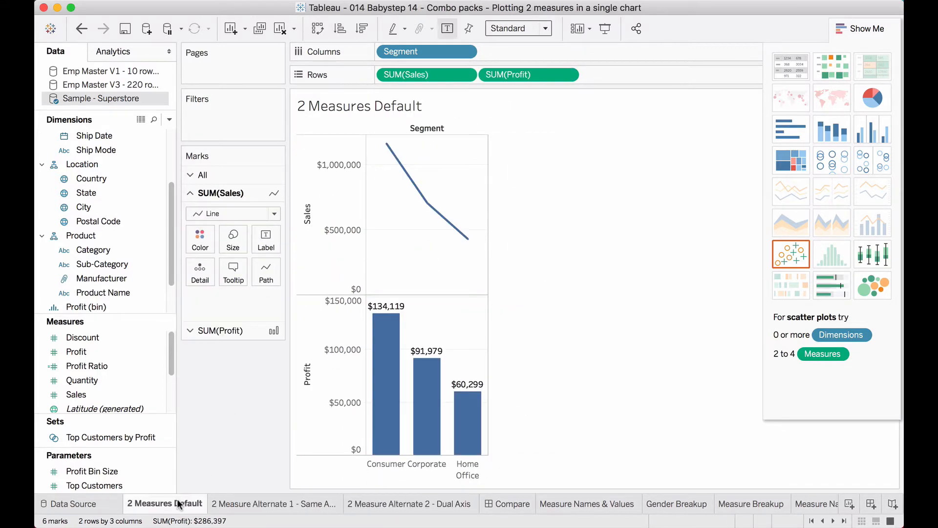
{"action": "left_click", "coordinate": [270, 507]}
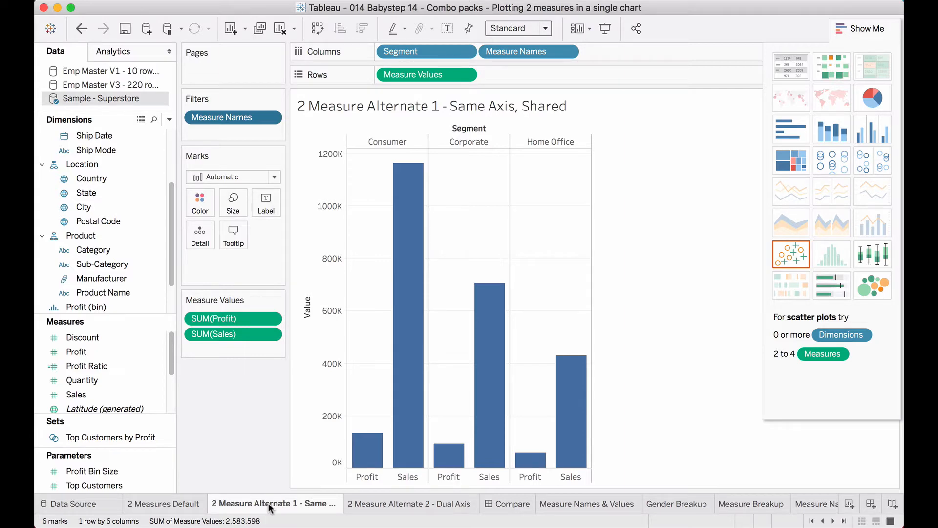
Step: Open the Compare dashboard, hide Show Me and collapse the dashboard sidebar to give the charts more room
{"action": "left_click", "coordinate": [506, 504]}
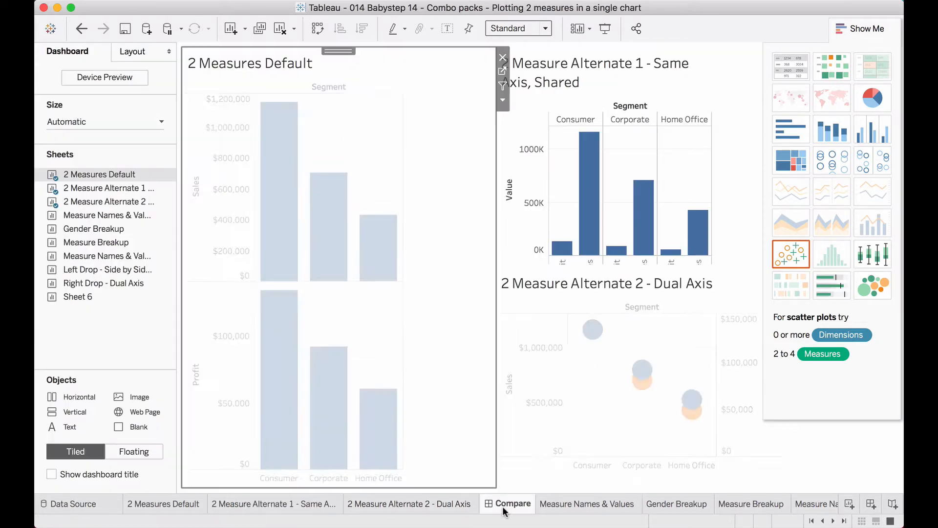
{"action": "left_click", "coordinate": [874, 30]}
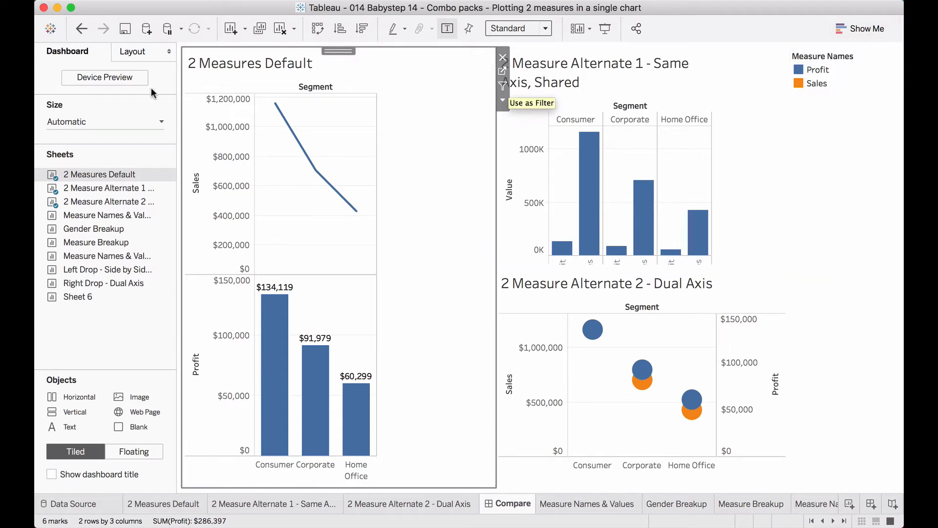
{"action": "left_click", "coordinate": [169, 51]}
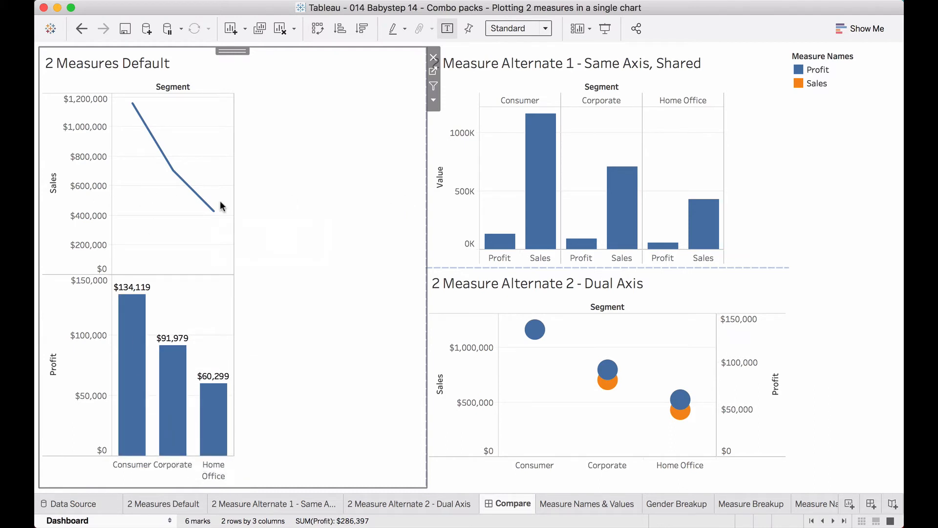
Step: Show the Show Me chart suggestions and select the 2 Measure Alternate 2 - Dual Axis chart on the Compare dashboard
{"action": "mouse_move", "coordinate": [546, 202]}
{"action": "left_click", "coordinate": [872, 28]}
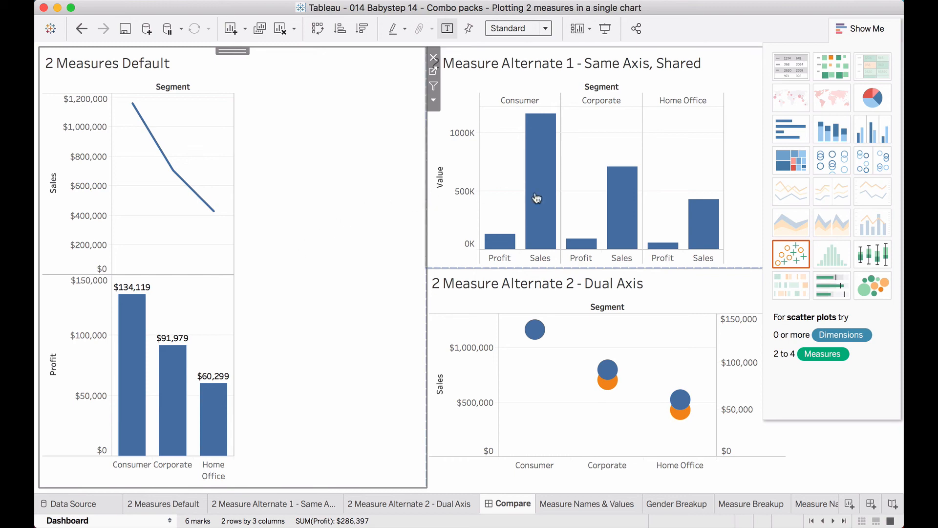
{"action": "left_click", "coordinate": [677, 282]}
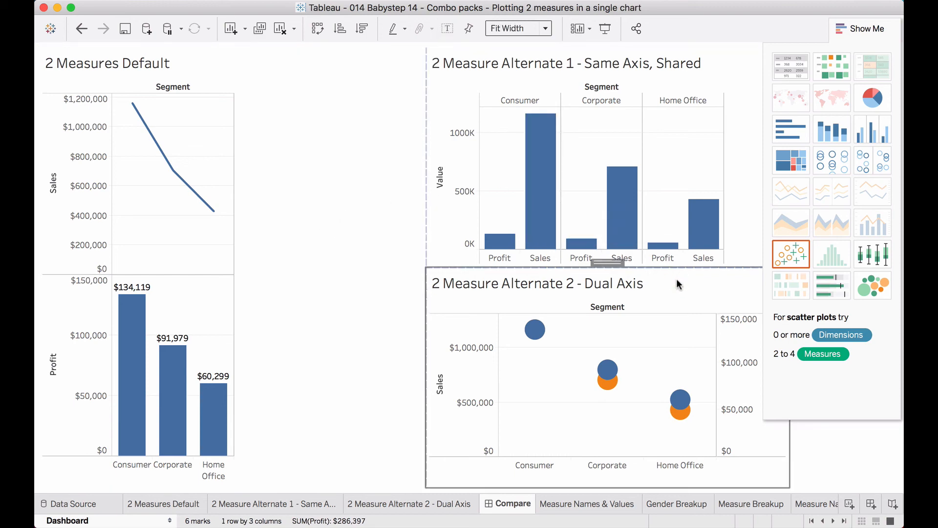